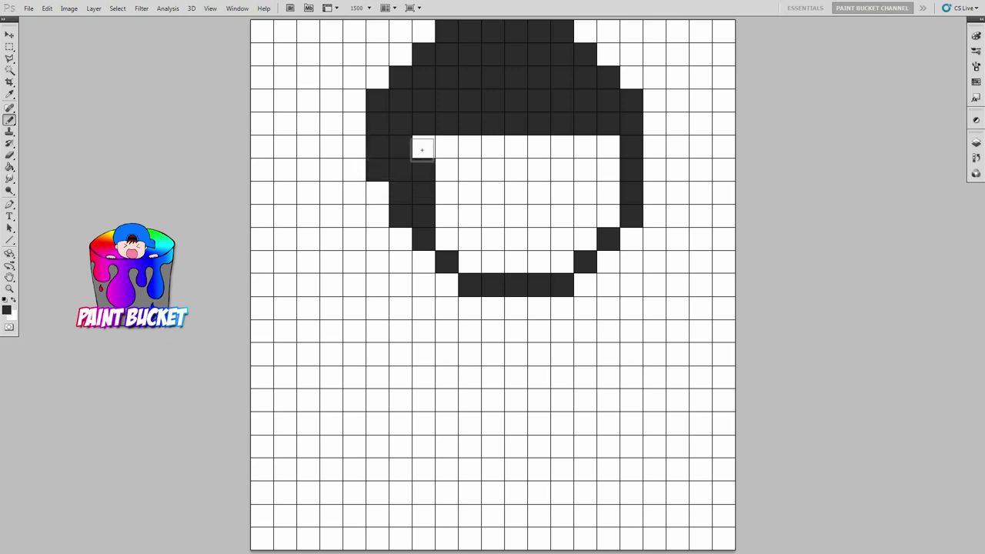
# Step: Paint the two dark eyes inside the hood opening and outline the arm on the figure's right side in dark grey
pyautogui.moveTo(512, 168)
pyautogui.mouseDown()
pyautogui.moveTo(517, 187)
pyautogui.moveTo(538, 170)
pyautogui.moveTo(538, 195)
pyautogui.moveTo(587, 185)
pyautogui.moveTo(585, 194)
pyautogui.mouseUp()
pyautogui.moveTo(651, 236)
pyautogui.mouseDown()
pyautogui.moveTo(675, 253)
pyautogui.moveTo(699, 330)
pyautogui.moveTo(702, 381)
pyautogui.moveTo(659, 402)
pyautogui.moveTo(627, 400)
pyautogui.mouseUp()
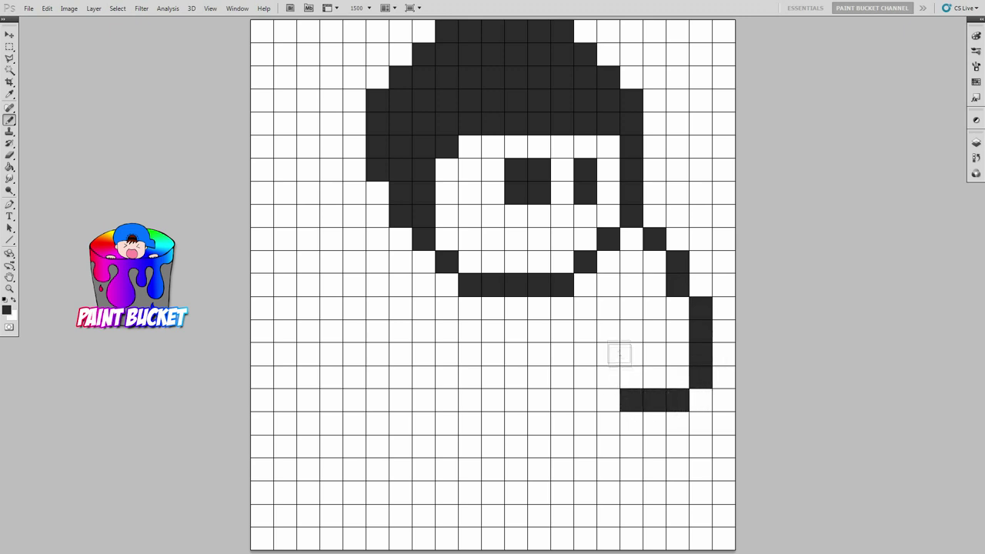
# Step: Outline the torso and the left-side arm in dark grey, with a pointed dark wedge running down from the chin
pyautogui.moveTo(587, 308)
pyautogui.mouseDown()
pyautogui.moveTo(631, 331)
pyautogui.moveTo(613, 352)
pyautogui.moveTo(590, 362)
pyautogui.moveTo(586, 355)
pyautogui.moveTo(608, 376)
pyautogui.moveTo(596, 383)
pyautogui.moveTo(384, 382)
pyautogui.moveTo(377, 358)
pyautogui.moveTo(401, 354)
pyautogui.moveTo(400, 331)
pyautogui.moveTo(356, 330)
pyautogui.moveTo(387, 330)
pyautogui.moveTo(399, 309)
pyautogui.mouseUp()
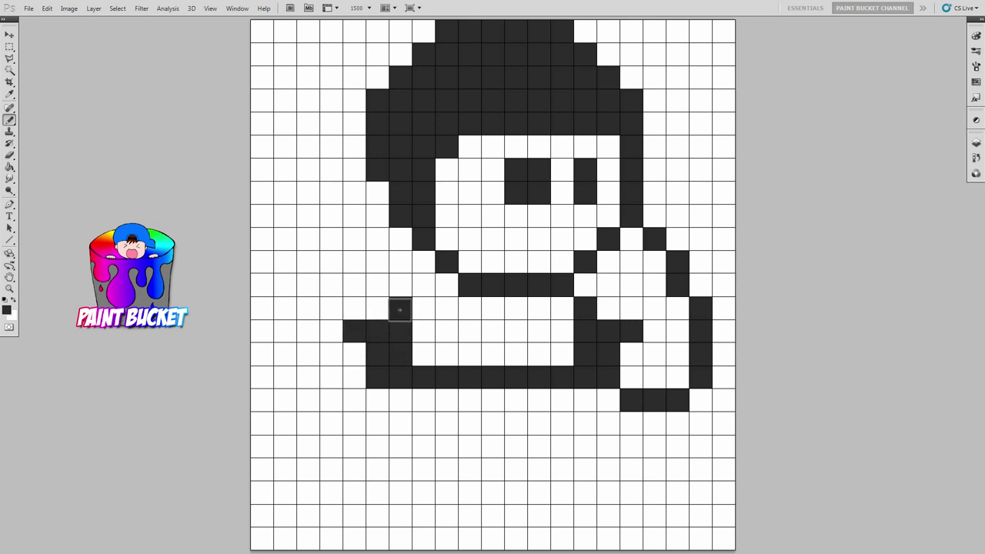
pyautogui.moveTo(377, 215)
pyautogui.mouseDown()
pyautogui.moveTo(307, 260)
pyautogui.moveTo(309, 281)
pyautogui.moveTo(285, 308)
pyautogui.moveTo(285, 379)
pyautogui.moveTo(311, 401)
pyautogui.moveTo(356, 398)
pyautogui.mouseUp()
pyautogui.click(492, 308)
pyautogui.moveTo(515, 309)
pyautogui.mouseDown()
pyautogui.moveTo(538, 310)
pyautogui.moveTo(539, 332)
pyautogui.moveTo(492, 331)
pyautogui.moveTo(514, 351)
pyautogui.mouseUp()
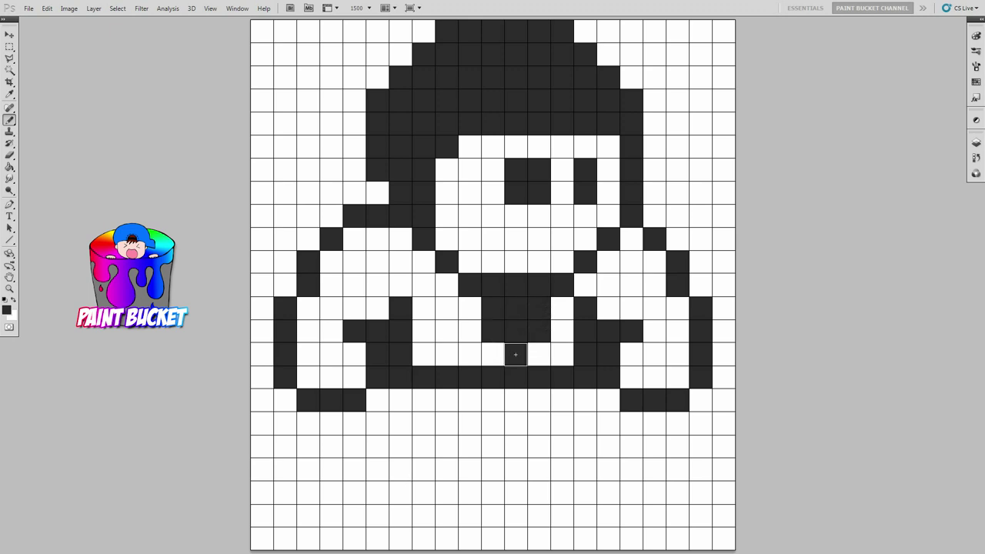
# Step: Paint the dark grey waist, leg outlines and central cloth outline, with solid two-row feet at the canvas bottom
pyautogui.click(401, 399)
pyautogui.click(584, 400)
pyautogui.click(607, 424)
pyautogui.moveTo(607, 425)
pyautogui.mouseDown()
pyautogui.moveTo(445, 424)
pyautogui.moveTo(432, 434)
pyautogui.moveTo(377, 423)
pyautogui.moveTo(354, 444)
pyautogui.moveTo(352, 470)
pyautogui.moveTo(332, 468)
pyautogui.moveTo(301, 497)
pyautogui.moveTo(280, 496)
pyautogui.moveTo(261, 537)
pyautogui.moveTo(281, 538)
pyautogui.moveTo(284, 518)
pyautogui.moveTo(308, 517)
pyautogui.moveTo(307, 538)
pyautogui.moveTo(322, 541)
pyautogui.moveTo(336, 517)
pyautogui.moveTo(355, 517)
pyautogui.moveTo(355, 537)
pyautogui.moveTo(376, 539)
pyautogui.moveTo(378, 518)
pyautogui.moveTo(399, 516)
pyautogui.moveTo(399, 538)
pyautogui.moveTo(414, 540)
pyautogui.moveTo(424, 516)
pyautogui.moveTo(447, 537)
pyautogui.moveTo(446, 447)
pyautogui.moveTo(424, 448)
pyautogui.moveTo(467, 493)
pyautogui.moveTo(520, 493)
pyautogui.mouseUp()
pyautogui.moveTo(561, 446)
pyautogui.mouseDown()
pyautogui.moveTo(541, 541)
pyautogui.moveTo(562, 536)
pyautogui.moveTo(561, 516)
pyautogui.moveTo(583, 515)
pyautogui.moveTo(586, 539)
pyautogui.moveTo(608, 538)
pyautogui.moveTo(609, 514)
pyautogui.moveTo(630, 517)
pyautogui.moveTo(631, 540)
pyautogui.moveTo(653, 539)
pyautogui.moveTo(655, 517)
pyautogui.moveTo(674, 516)
pyautogui.moveTo(677, 538)
pyautogui.moveTo(699, 538)
pyautogui.moveTo(701, 518)
pyautogui.moveTo(721, 537)
pyautogui.moveTo(723, 516)
pyautogui.moveTo(701, 493)
pyautogui.moveTo(679, 498)
pyautogui.moveTo(652, 471)
pyautogui.moveTo(634, 471)
pyautogui.moveTo(631, 445)
pyautogui.mouseUp()
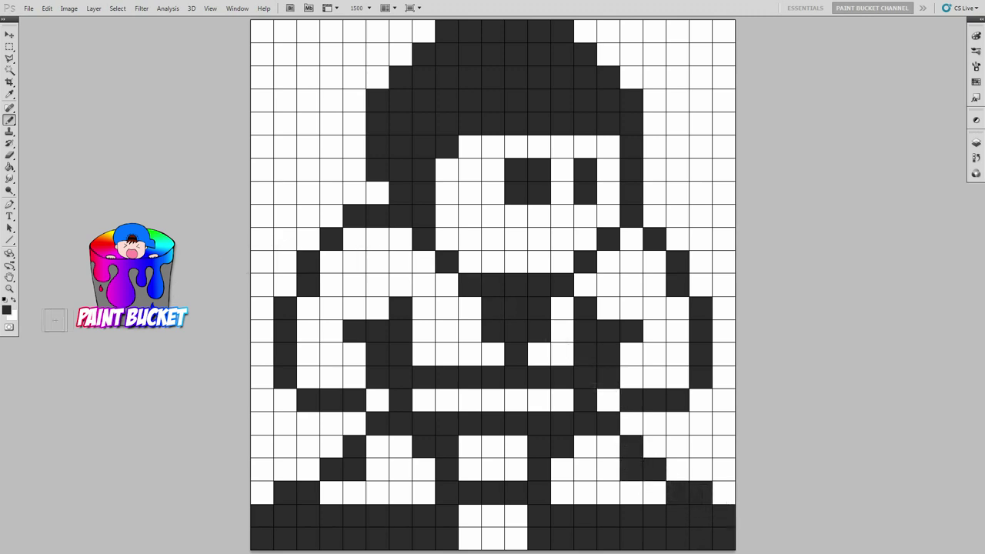
# Step: Set the foreground colour to ffbb66 and paint the skin squares in the top row of the face opening
pyautogui.click(7, 309)
pyautogui.write('00ffbb')
pyautogui.write('66')
pyautogui.press('Return')
pyautogui.press('b')
pyautogui.click(469, 146)
pyautogui.click(489, 150)
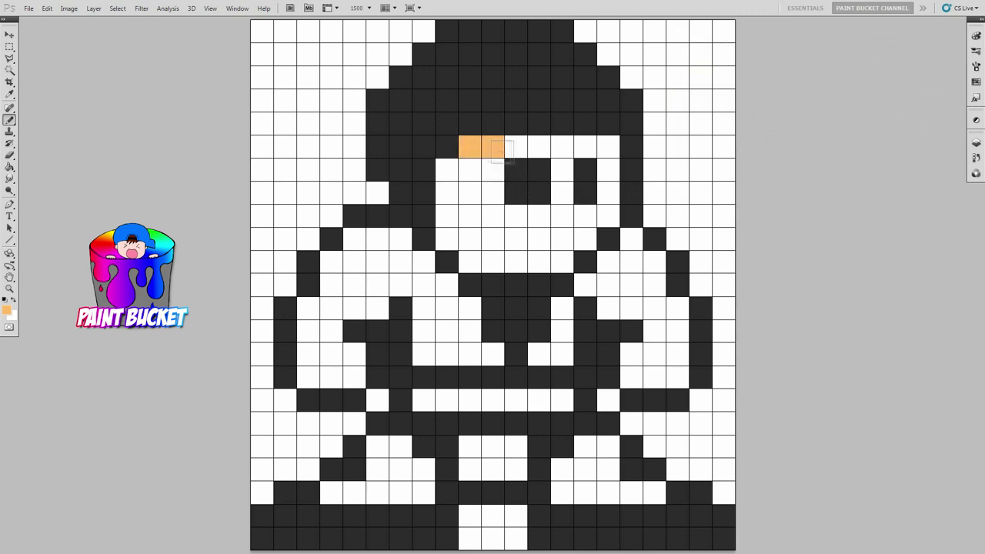
pyautogui.click(562, 149)
pyautogui.click(608, 147)
# Step: Paint the remaining skin squares beside, between and below the eyes, leaving the eye whites unpainted
pyautogui.click(562, 170)
pyautogui.click(468, 170)
pyautogui.click(447, 171)
pyautogui.click(447, 193)
pyautogui.click(469, 192)
pyautogui.click(556, 197)
pyautogui.click(607, 214)
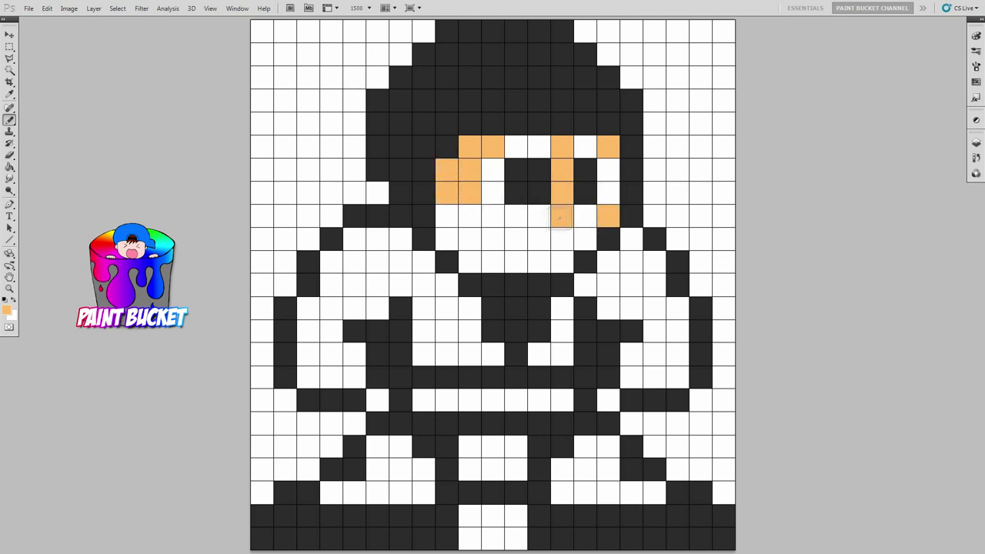
pyautogui.click(493, 218)
pyautogui.click(470, 217)
pyautogui.click(446, 217)
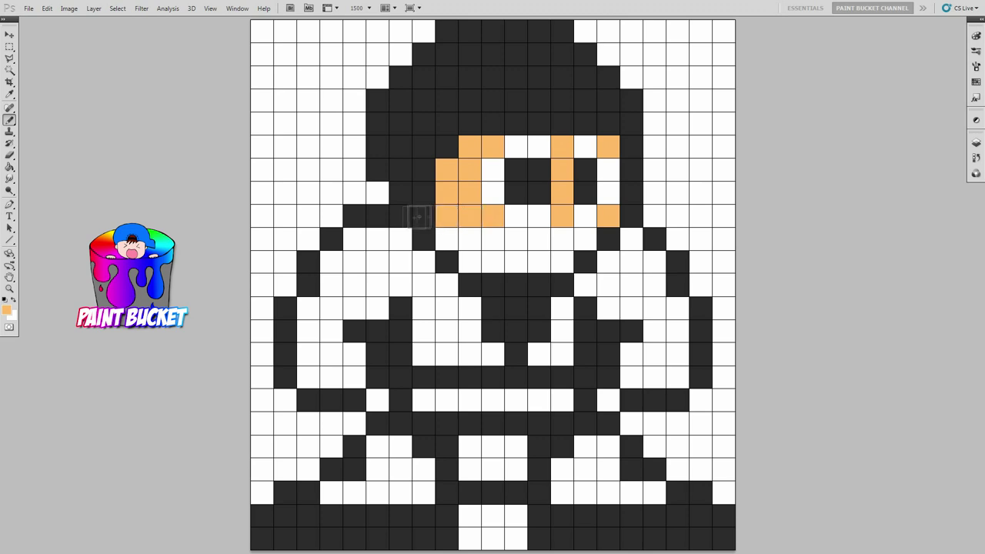
# Step: Paint the skin squares of the left-side arm and hand in the same orange, leaving space for the forearm guard
pyautogui.click(332, 262)
pyautogui.click(331, 282)
pyautogui.click(354, 285)
pyautogui.click(377, 308)
pyautogui.click(353, 308)
pyautogui.click(330, 309)
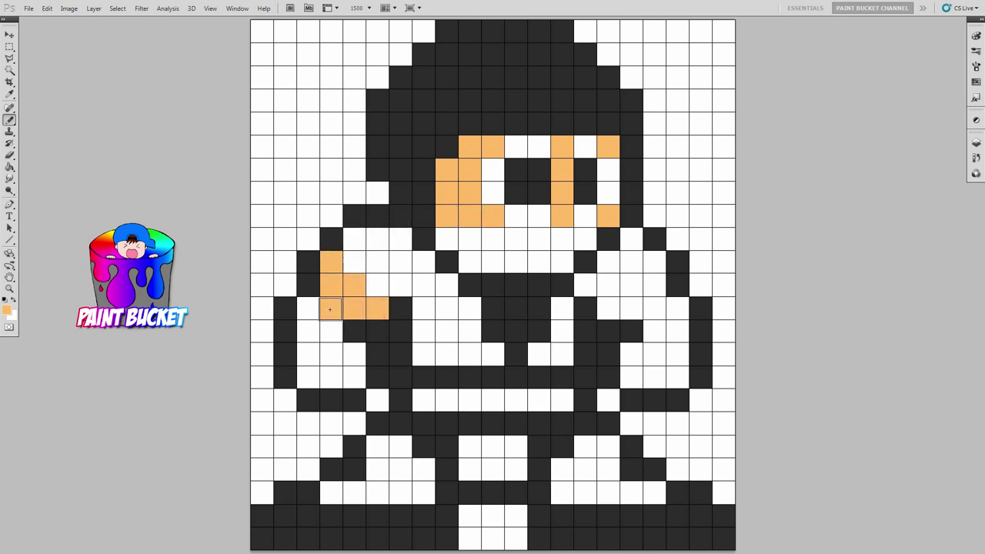
pyautogui.click(308, 308)
pyautogui.click(352, 351)
pyautogui.click(336, 374)
pyautogui.click(354, 377)
# Step: Paint the matching skin squares of the right-side arm and hand
pyautogui.click(654, 286)
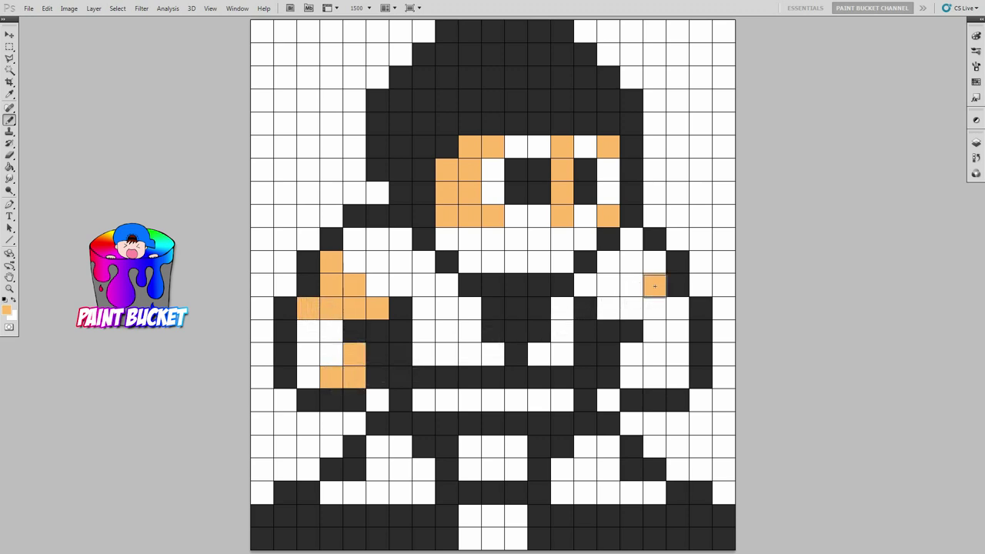
pyautogui.click(630, 308)
pyautogui.click(654, 308)
pyautogui.click(677, 308)
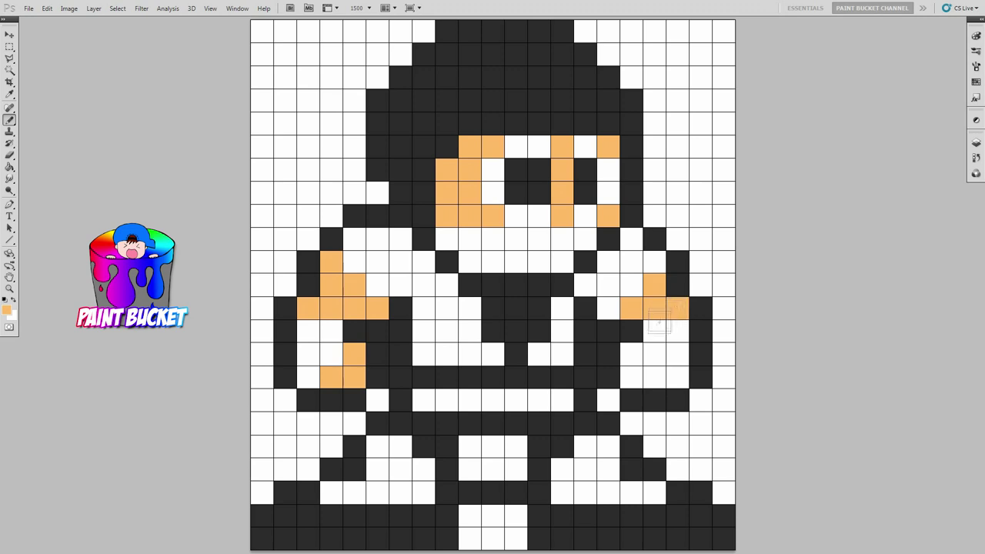
pyautogui.click(634, 354)
pyautogui.click(631, 377)
pyautogui.click(652, 377)
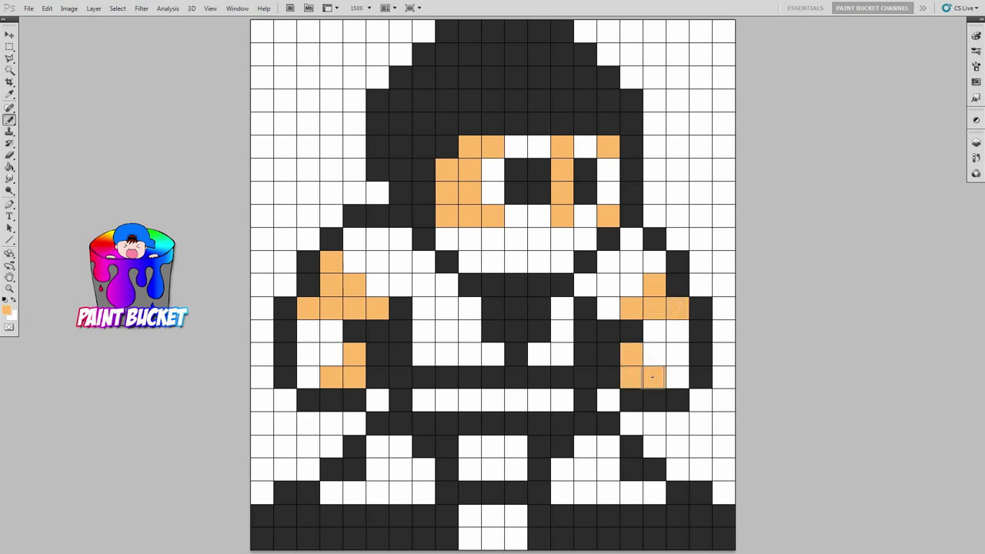
# Step: Set the foreground colour to 808080 and fill the forearm guards on both arms with grey
pyautogui.click(8, 312)
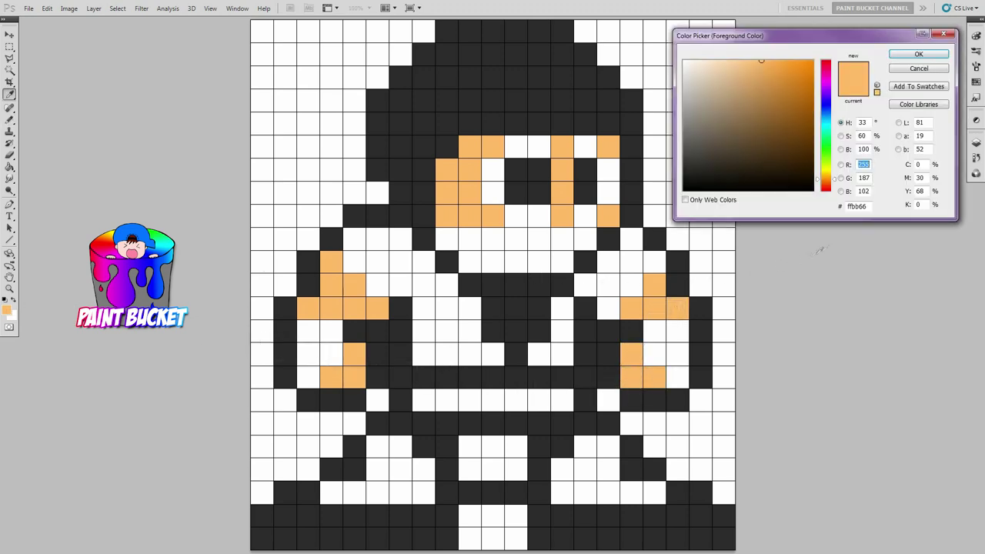
pyautogui.write('0')
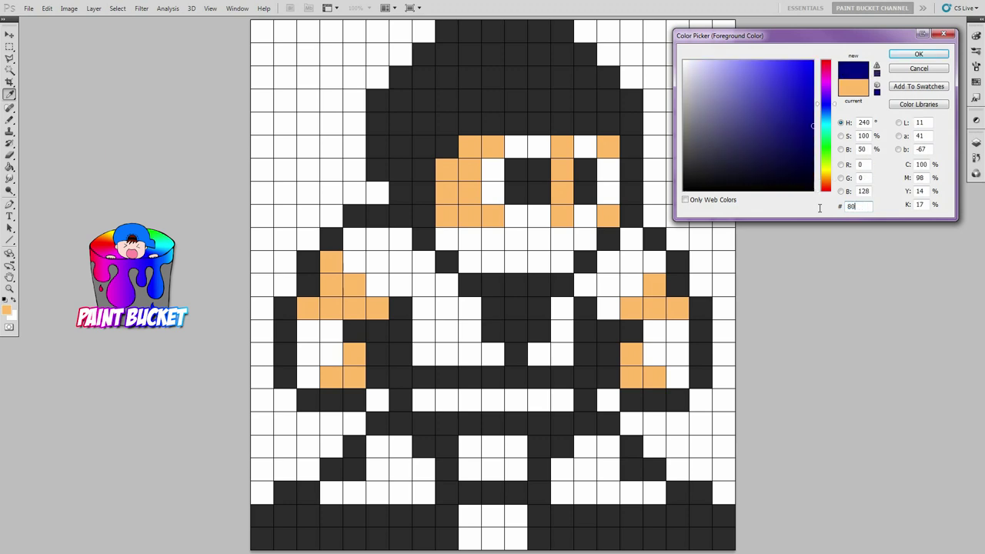
pyautogui.write('808080')
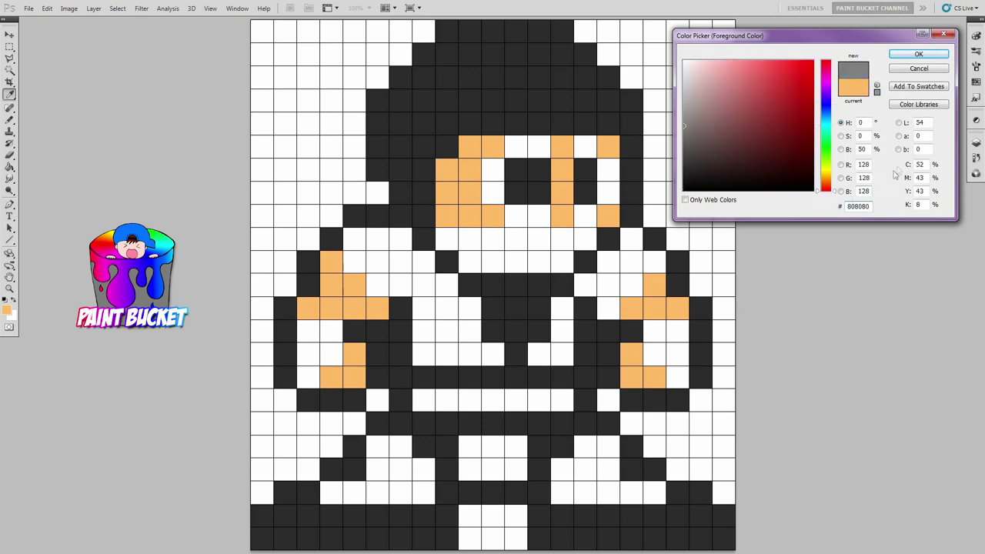
pyautogui.click(897, 59)
pyautogui.press('b')
pyautogui.click(676, 331)
pyautogui.moveTo(660, 336)
pyautogui.mouseDown()
pyautogui.moveTo(658, 358)
pyautogui.moveTo(675, 359)
pyautogui.moveTo(679, 376)
pyautogui.mouseUp()
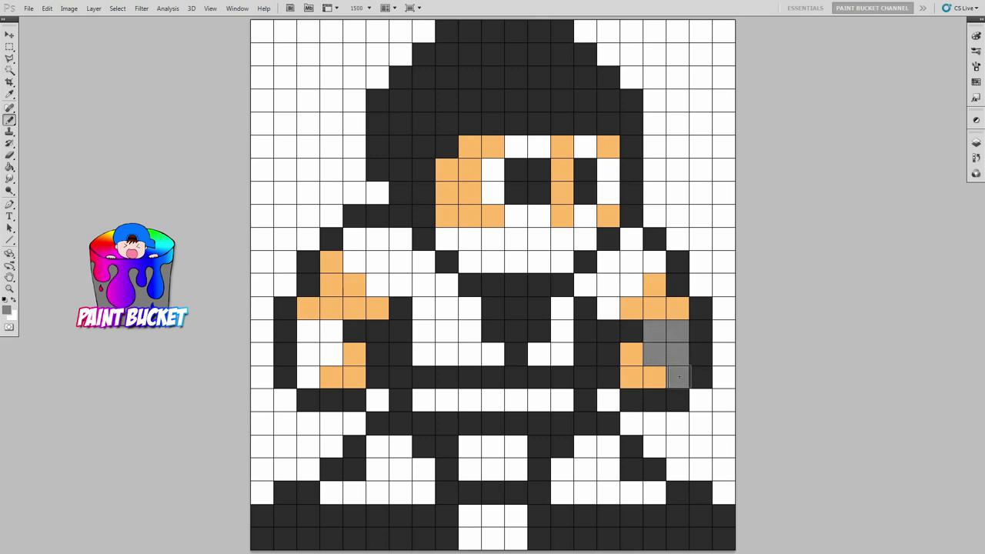
pyautogui.moveTo(335, 331)
pyautogui.mouseDown()
pyautogui.moveTo(308, 328)
pyautogui.moveTo(334, 357)
pyautogui.moveTo(310, 375)
pyautogui.mouseUp()
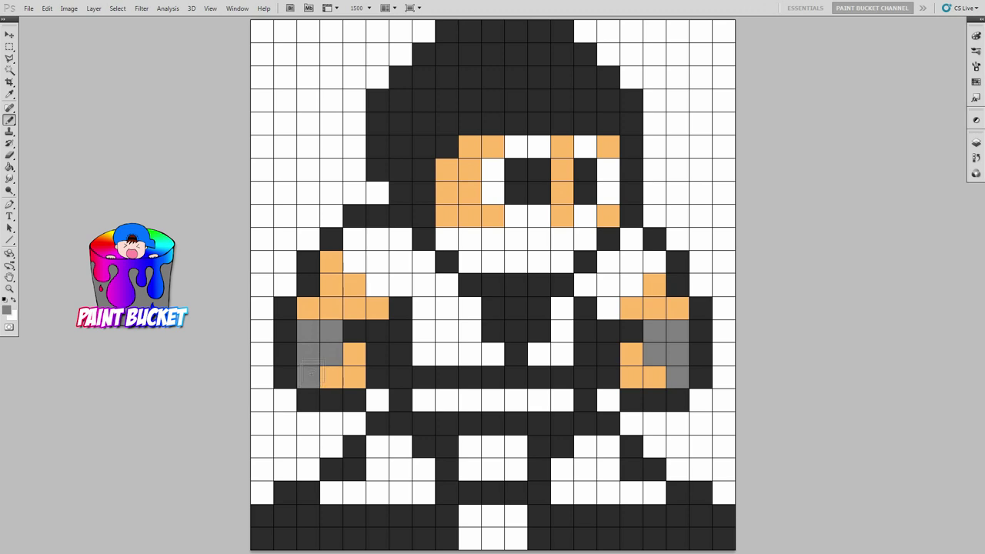
# Step: Set the foreground colour to feff00 and fill the face mask, right-side shoulder and right side of the chest
pyautogui.click(8, 310)
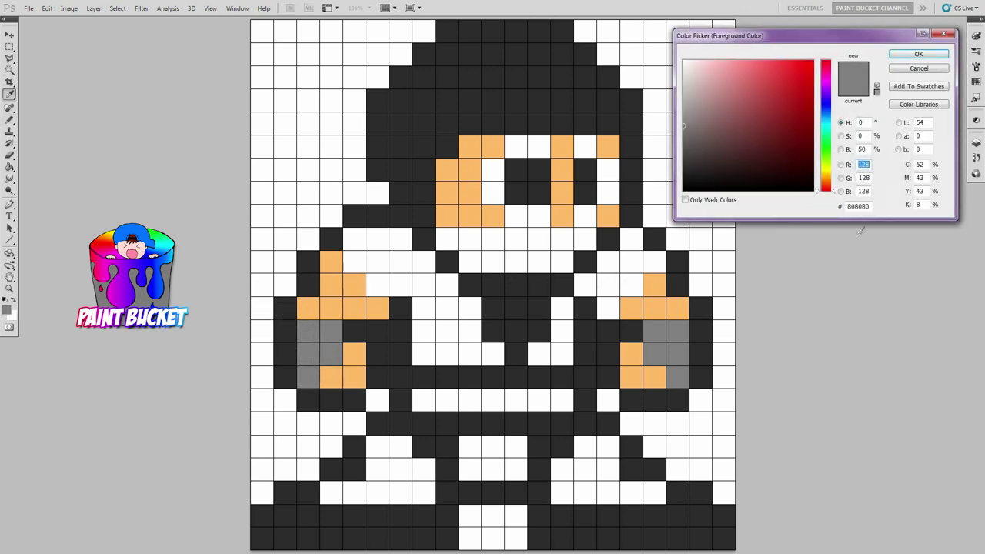
pyautogui.write('fe')
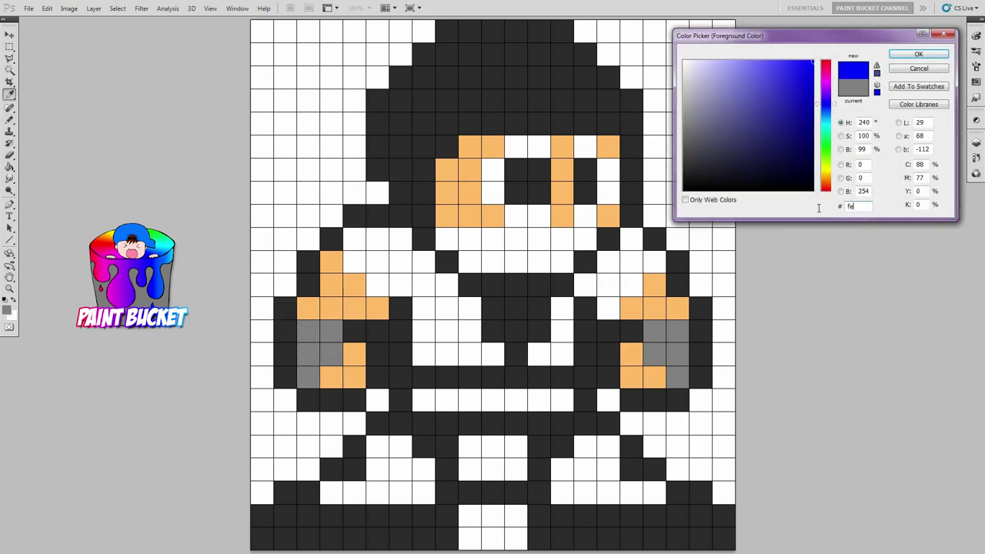
pyautogui.write('ff00')
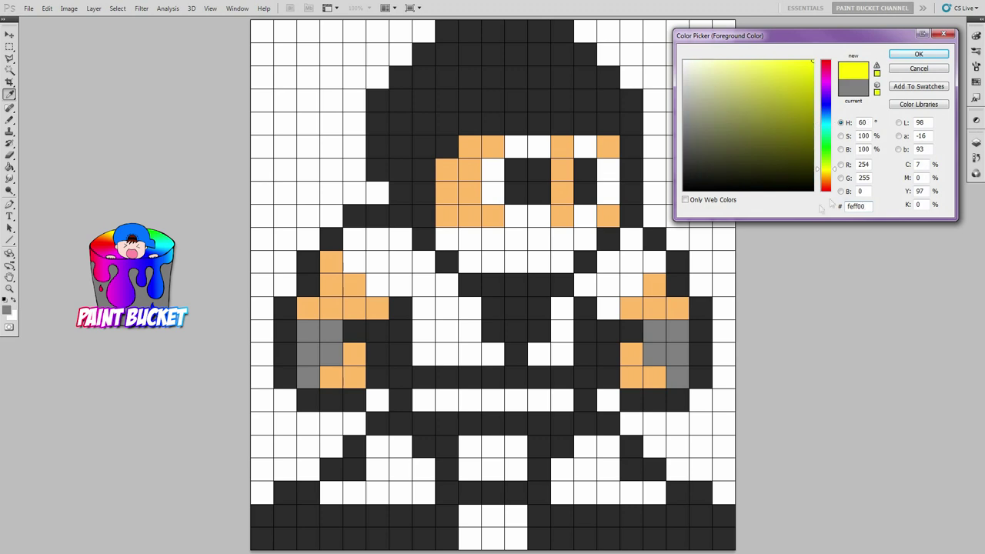
pyautogui.click(918, 54)
pyautogui.moveTo(589, 240)
pyautogui.mouseDown()
pyautogui.moveTo(449, 239)
pyautogui.moveTo(484, 267)
pyautogui.moveTo(561, 263)
pyautogui.mouseUp()
pyautogui.moveTo(623, 237)
pyautogui.mouseDown()
pyautogui.moveTo(653, 261)
pyautogui.moveTo(608, 263)
pyautogui.moveTo(589, 283)
pyautogui.moveTo(628, 284)
pyautogui.moveTo(630, 295)
pyautogui.moveTo(613, 308)
pyautogui.moveTo(566, 307)
pyautogui.moveTo(561, 355)
pyautogui.moveTo(538, 354)
pyautogui.mouseUp()
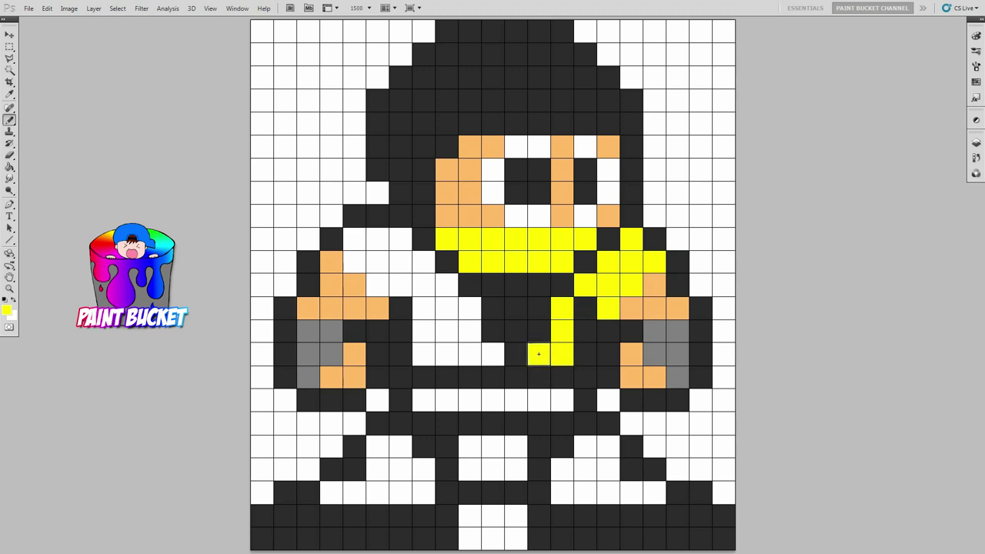
# Step: Fill the left-side shoulder and chest and the horizontal strip at the waist with yellow
pyautogui.moveTo(406, 239)
pyautogui.mouseDown()
pyautogui.moveTo(355, 240)
pyautogui.moveTo(354, 260)
pyautogui.moveTo(370, 268)
pyautogui.moveTo(423, 262)
pyautogui.moveTo(441, 274)
pyautogui.moveTo(436, 286)
pyautogui.moveTo(378, 286)
pyautogui.moveTo(429, 310)
pyautogui.moveTo(470, 311)
pyautogui.moveTo(468, 334)
pyautogui.moveTo(424, 333)
pyautogui.moveTo(432, 356)
pyautogui.moveTo(492, 356)
pyautogui.mouseUp()
pyautogui.moveTo(559, 394); pyautogui.dragTo(419, 400)
# Step: Fill both legs and the central cloth panel between them with yellow
pyautogui.moveTo(378, 445)
pyautogui.mouseDown()
pyautogui.moveTo(405, 446)
pyautogui.moveTo(419, 467)
pyautogui.moveTo(381, 471)
pyautogui.moveTo(375, 493)
pyautogui.moveTo(432, 493)
pyautogui.mouseUp()
pyautogui.click(332, 492)
pyautogui.moveTo(464, 451)
pyautogui.mouseDown()
pyautogui.moveTo(469, 464)
pyautogui.moveTo(488, 446)
pyautogui.moveTo(514, 448)
pyautogui.moveTo(517, 467)
pyautogui.mouseUp()
pyautogui.click(583, 444)
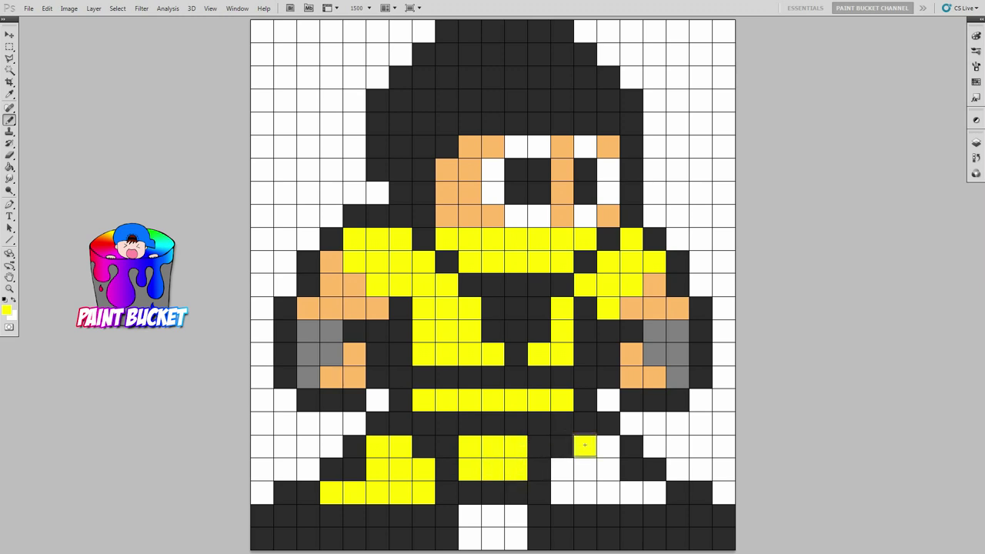
pyautogui.moveTo(606, 444)
pyautogui.mouseDown()
pyautogui.moveTo(607, 464)
pyautogui.moveTo(562, 470)
pyautogui.moveTo(562, 492)
pyautogui.moveTo(648, 495)
pyautogui.mouseUp()
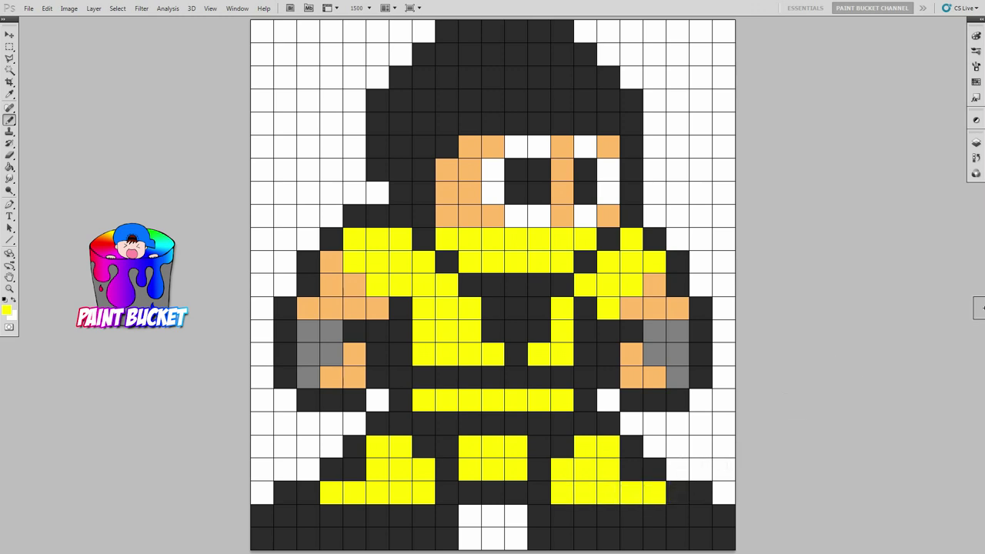